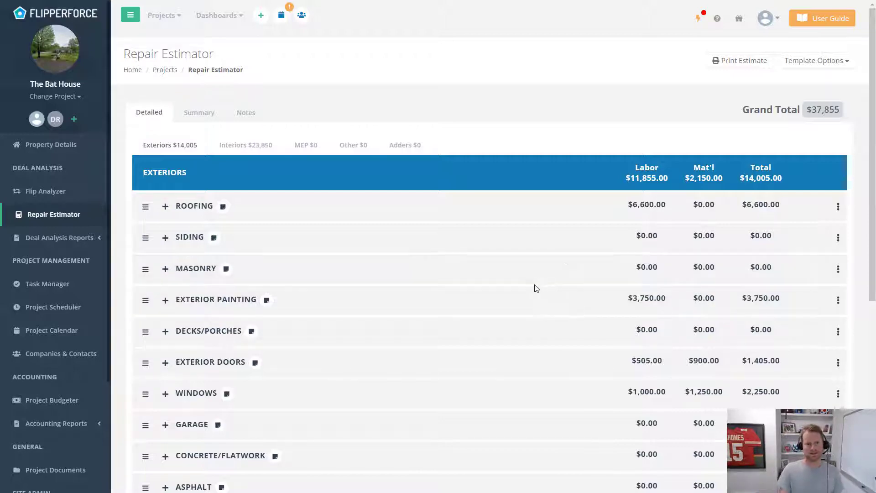
Step: Expand and collapse the Roofing section under Exteriors to examine its line items and cost columns
click(402, 210)
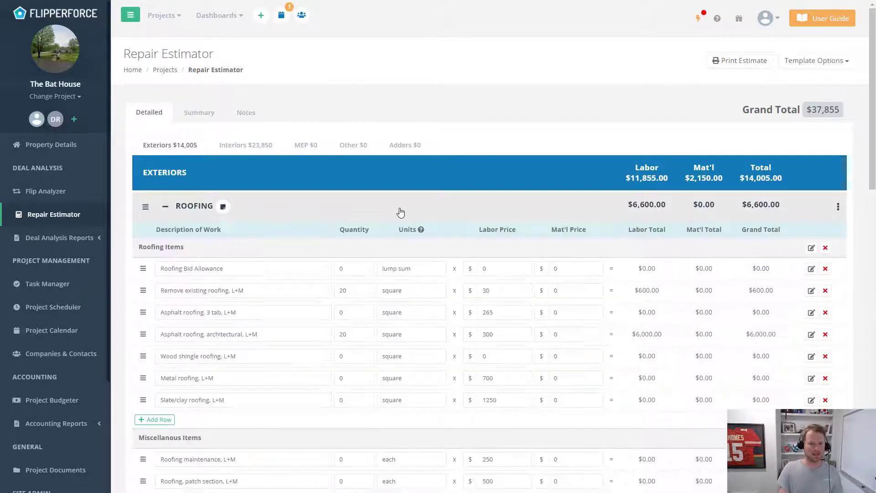
click(400, 212)
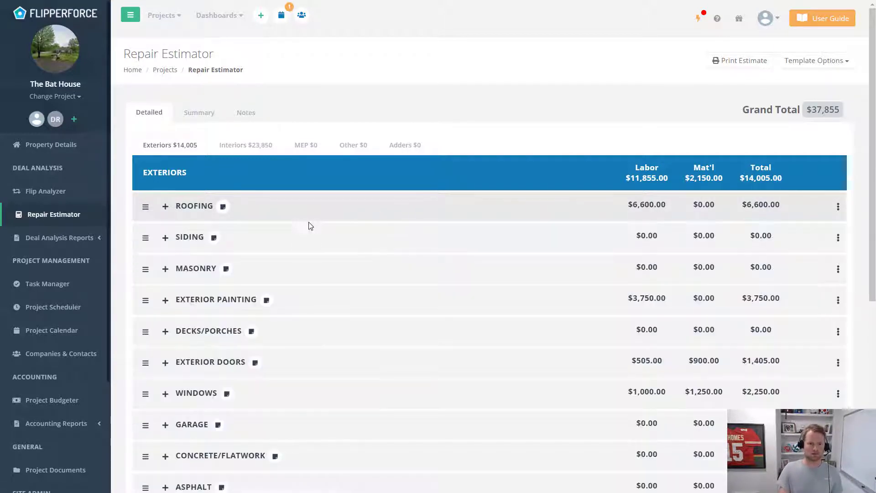
click(166, 214)
click(333, 215)
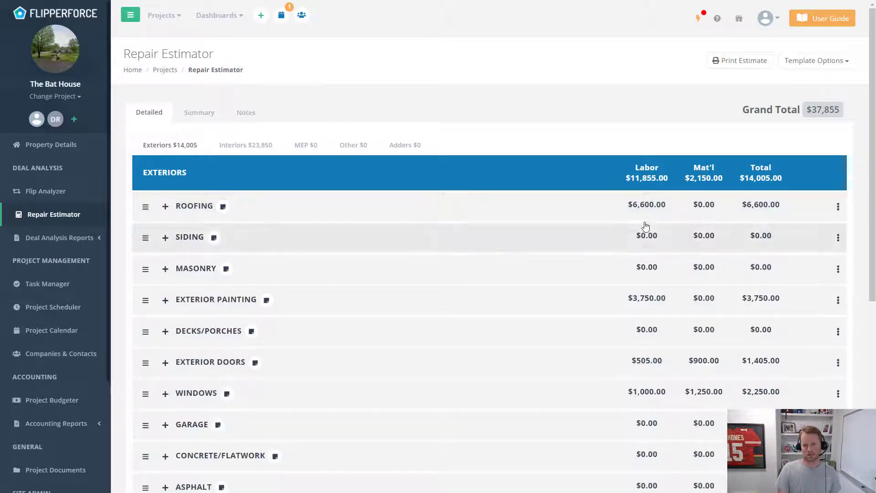
click(686, 220)
click(716, 221)
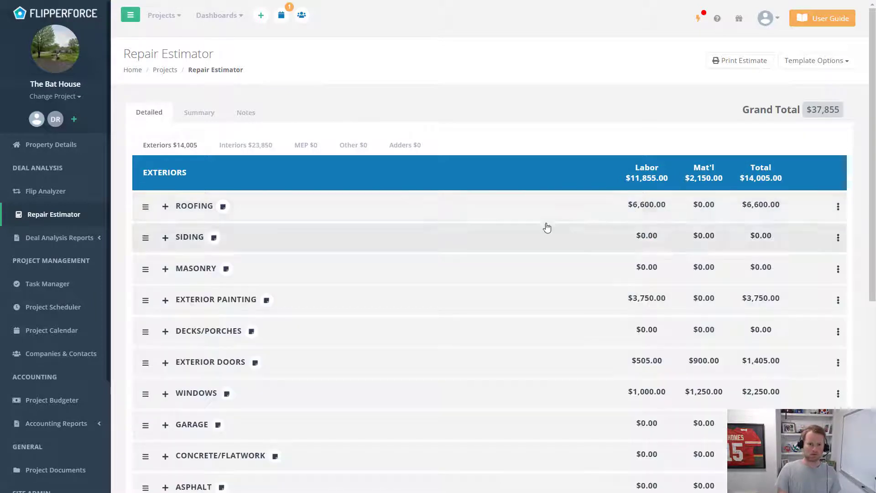
click(440, 212)
click(393, 215)
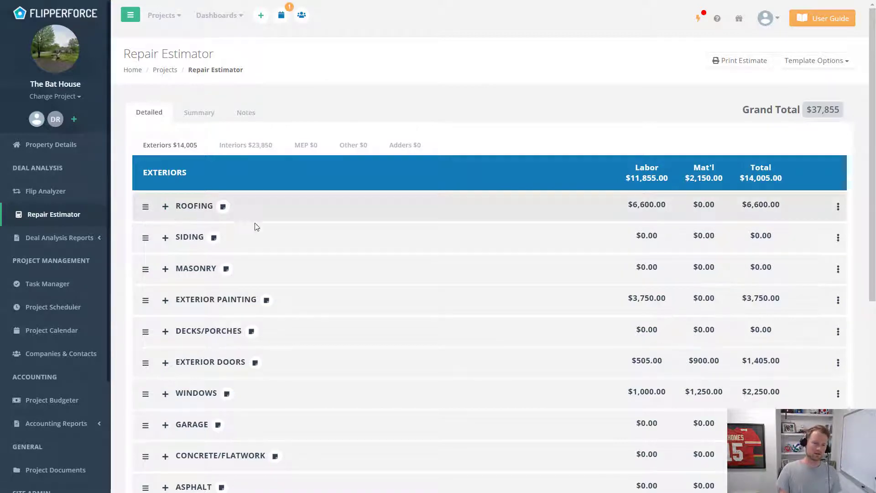
click(202, 207)
click(203, 209)
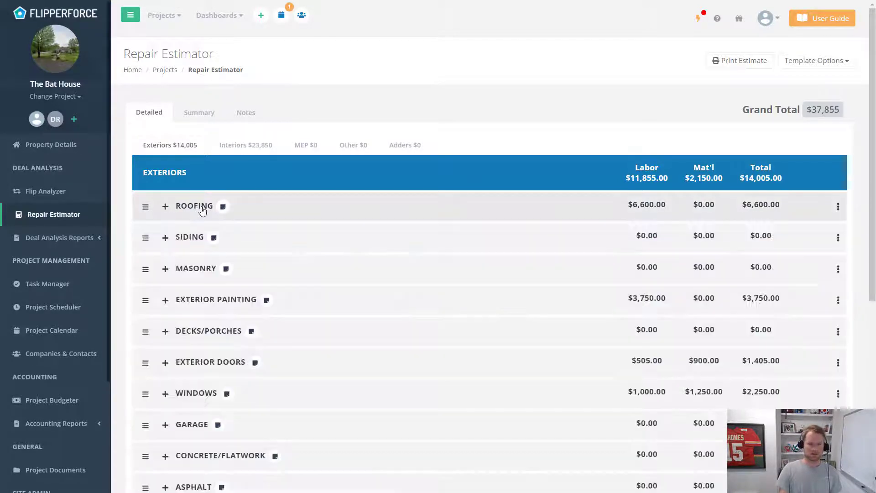
click(313, 212)
click(593, 218)
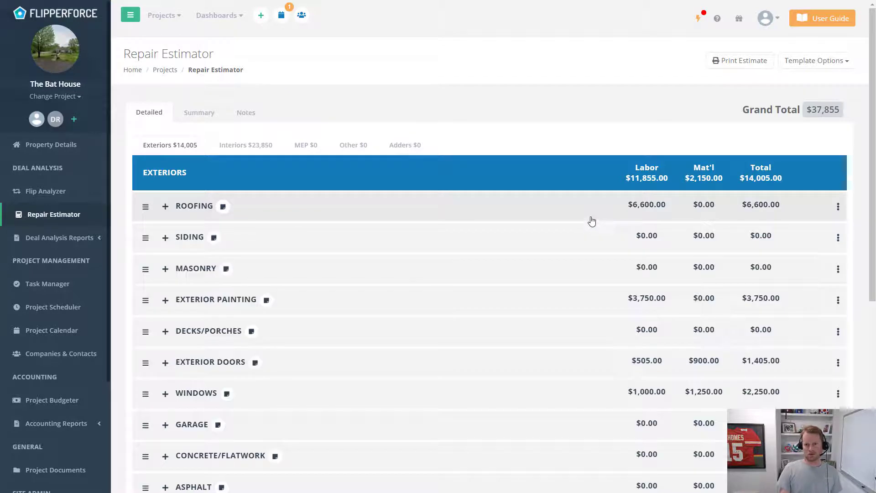
Step: Expand the Roofing section and add four new rows to its Roofing Items category
click(525, 211)
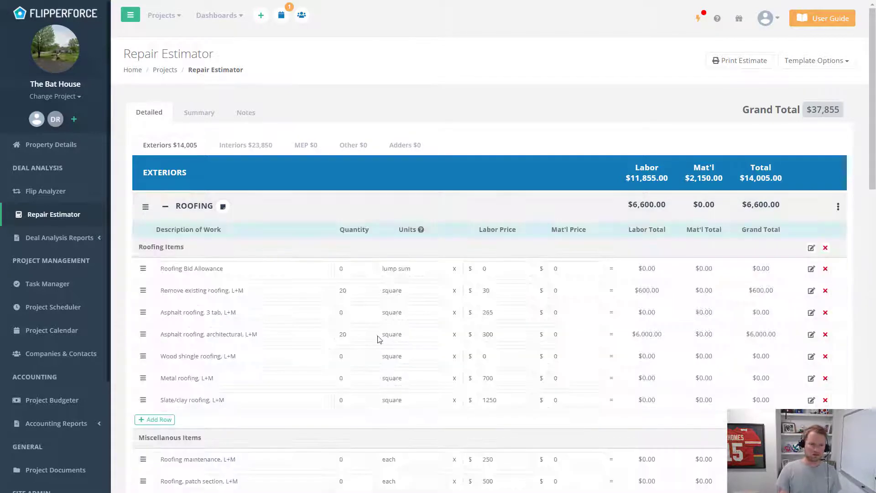
scroll(348, 324, down, 1)
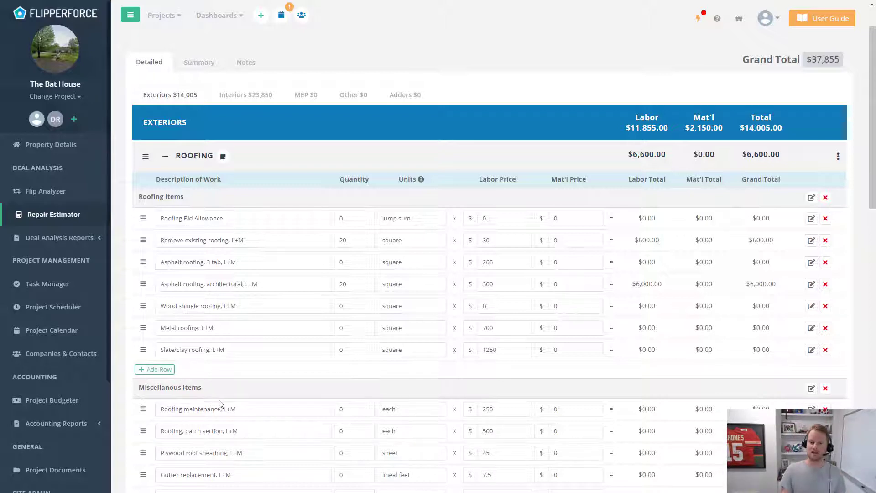
click(165, 369)
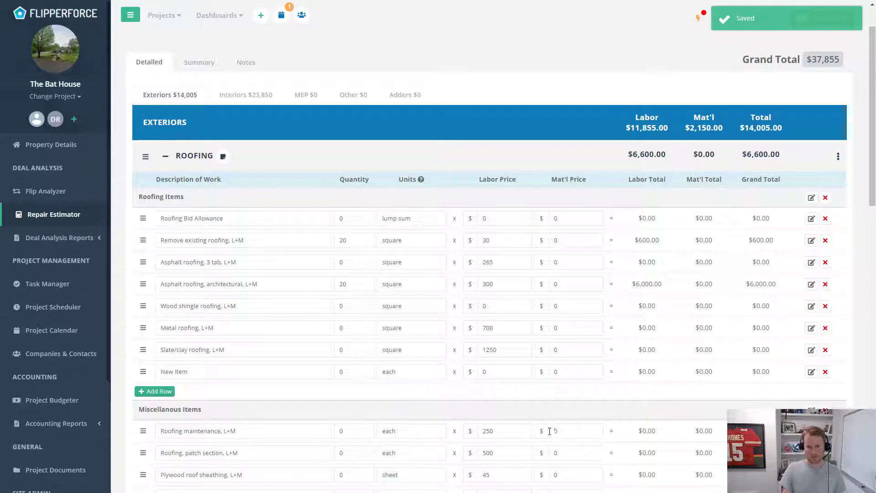
scroll(402, 425, down, 1)
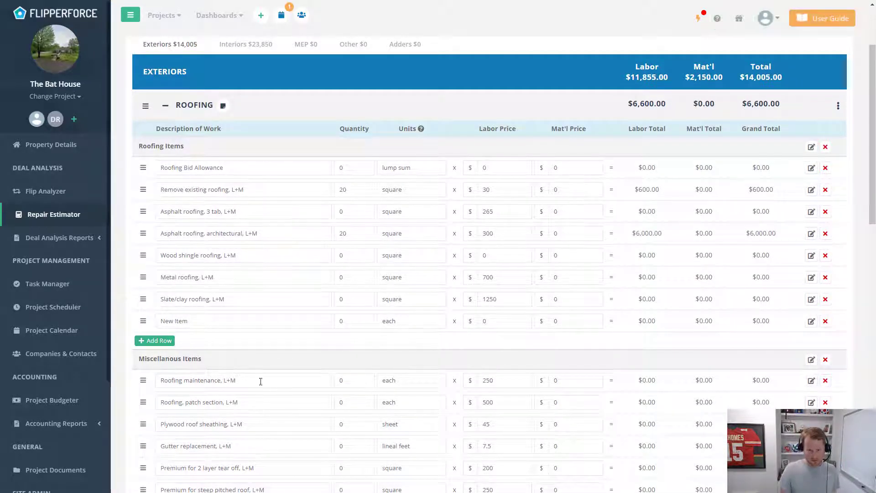
click(172, 348)
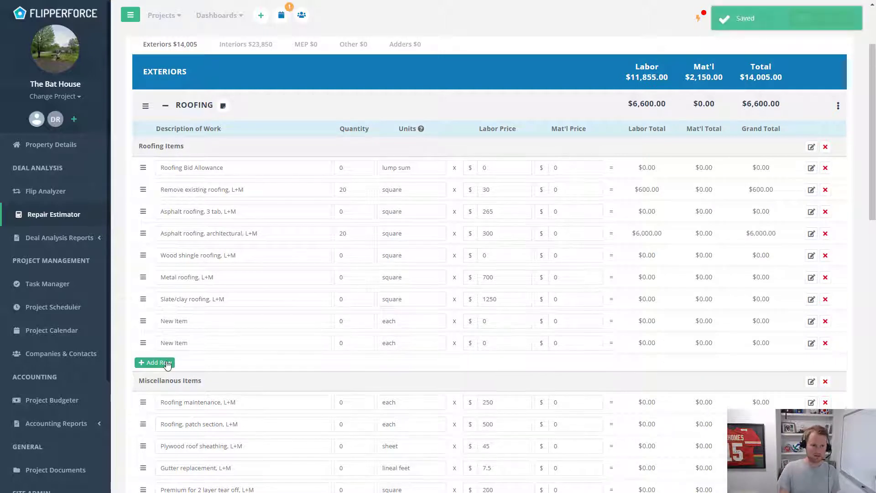
click(160, 370)
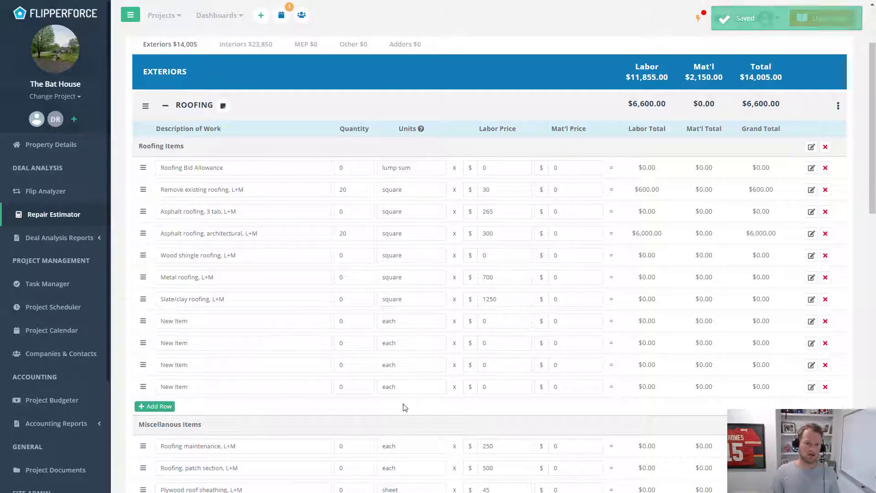
Step: Check the unit suggestions offered for the first new item and for the slate/clay roofing row
click(415, 324)
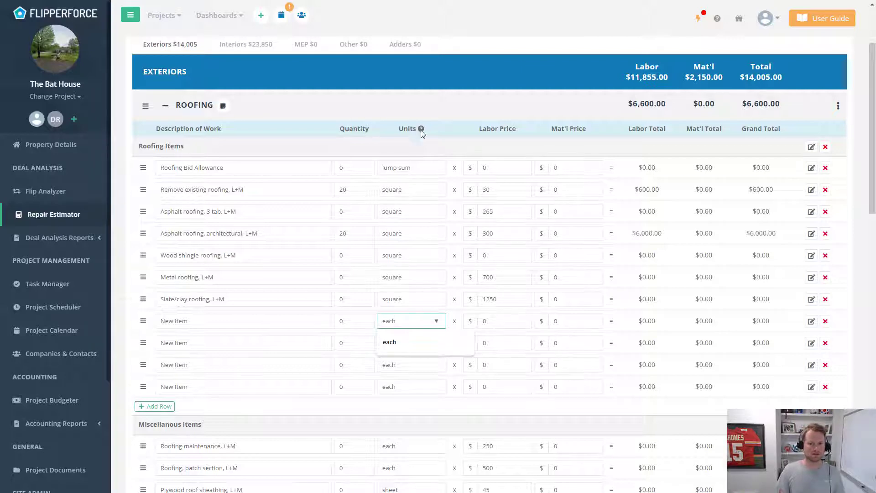
mouse_move(423, 129)
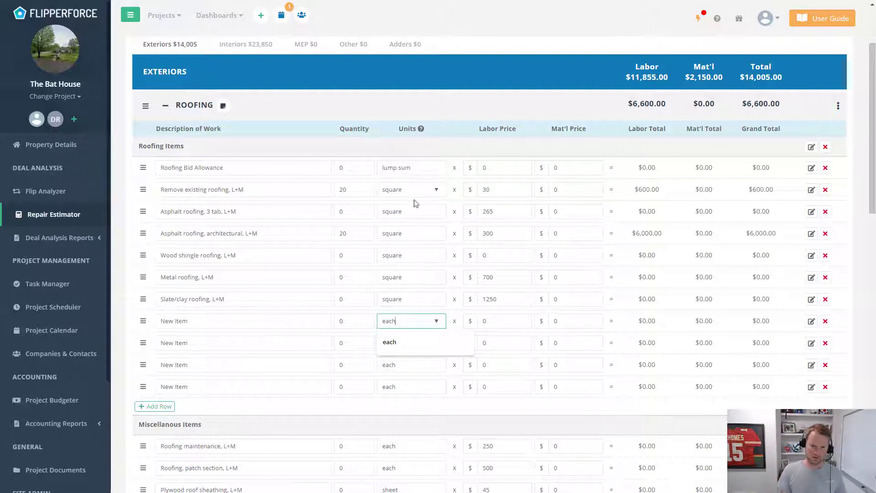
drag(412, 323, 378, 321)
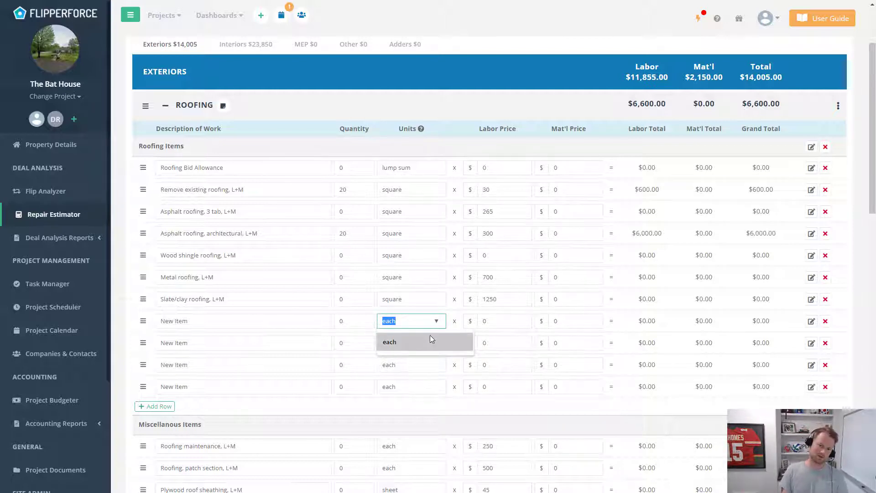
click(415, 303)
click(415, 304)
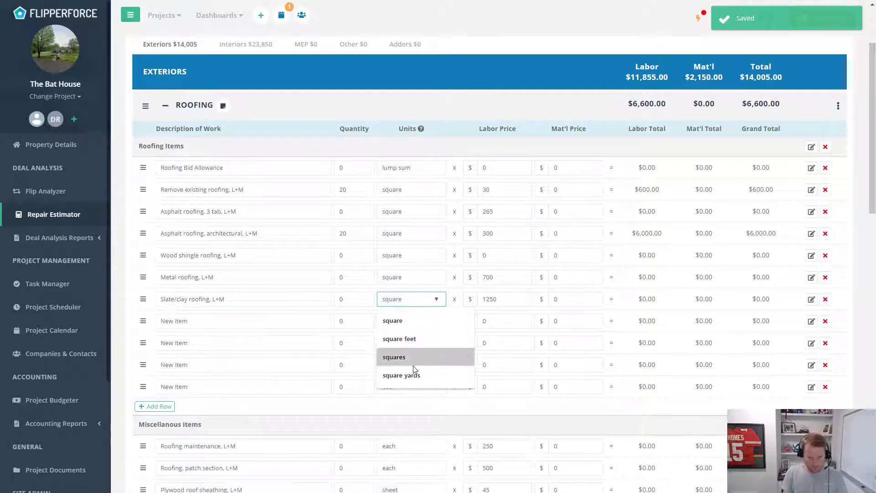
click(456, 297)
Step: Clear the first new item's unit and choose lump sum from the full units list
click(422, 325)
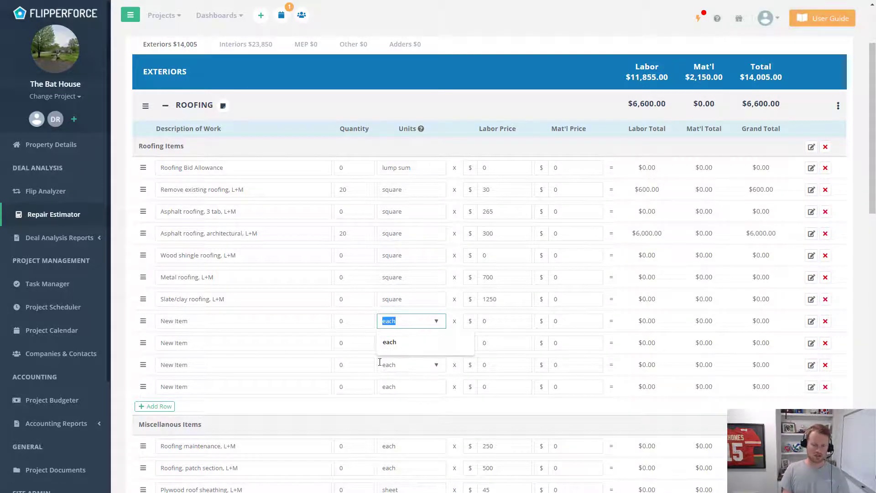
key(BackSpace)
click(435, 320)
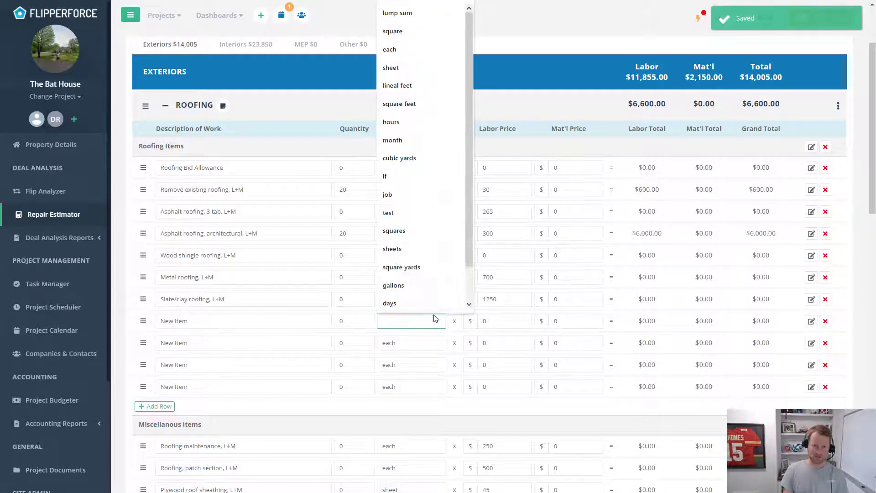
click(443, 13)
Step: Clear the unit of the first new item again and review the full list of available units
drag(417, 322, 382, 314)
key(BackSpace)
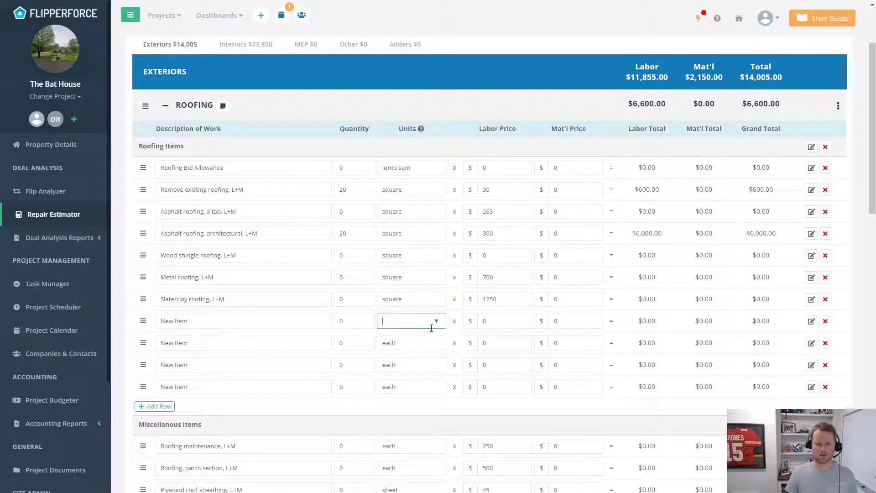
click(438, 325)
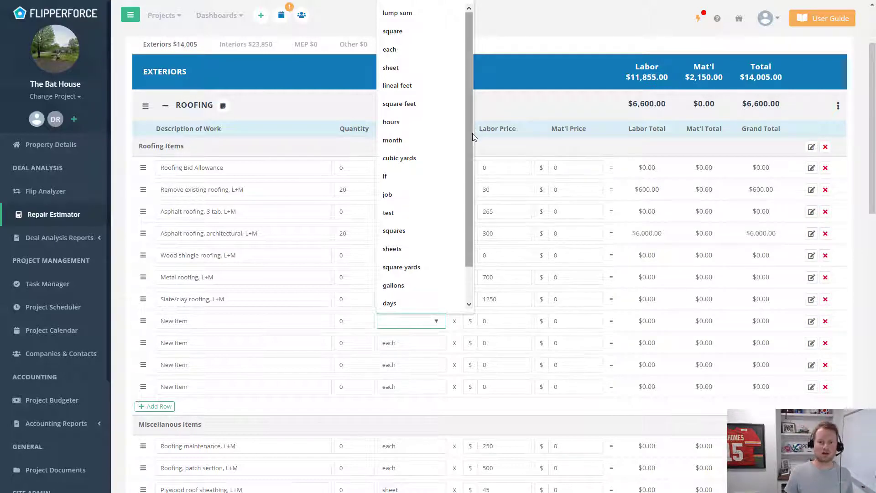
click(490, 114)
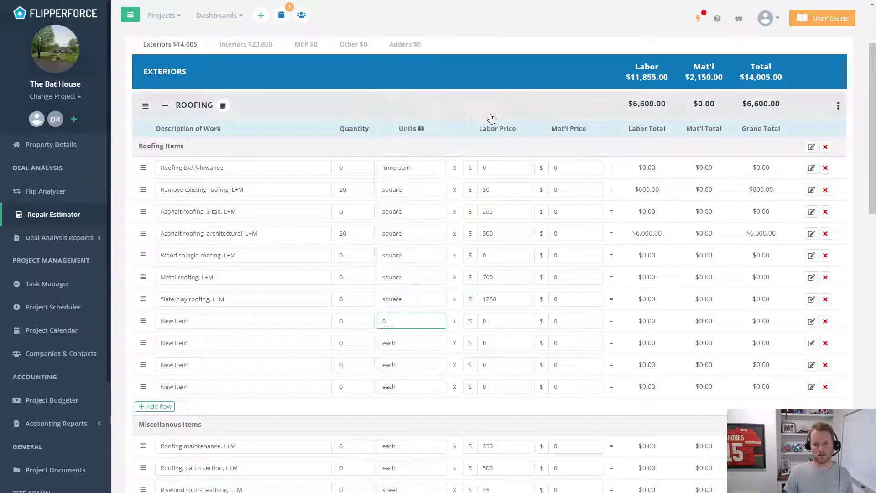
click(250, 120)
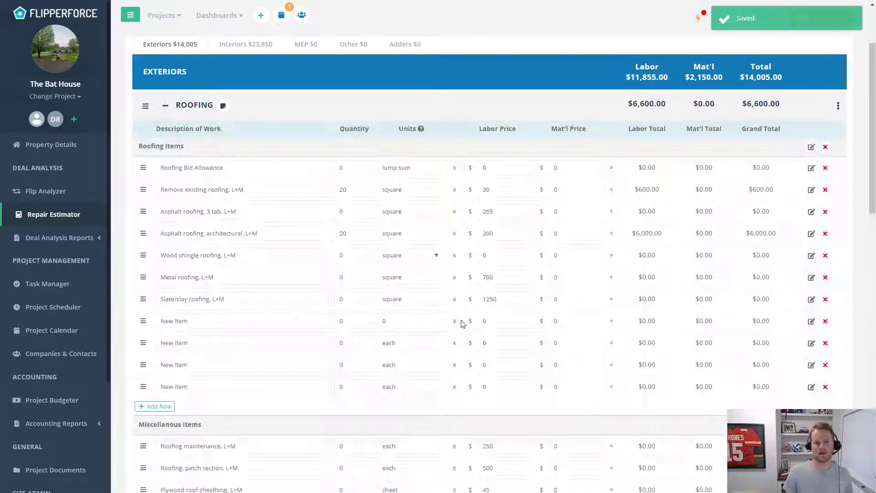
Step: Try gallons as the first new item's unit, erase it and bring up the full units list again
click(411, 325)
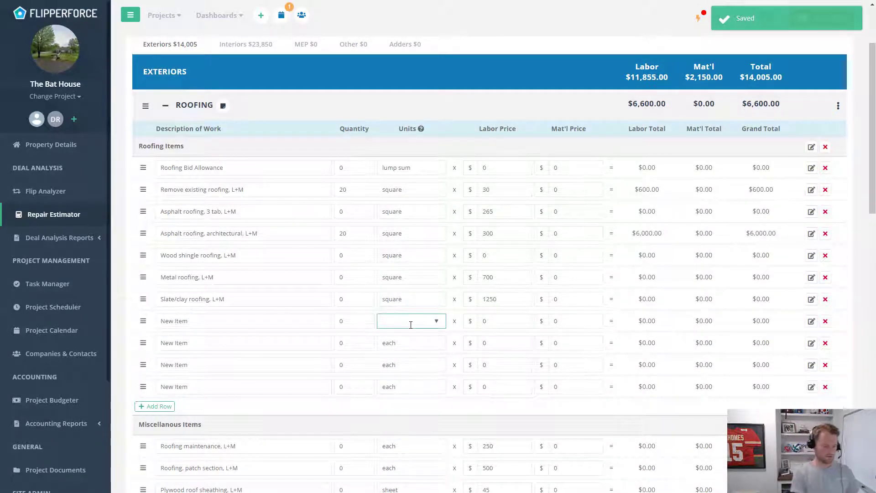
text(gallons)
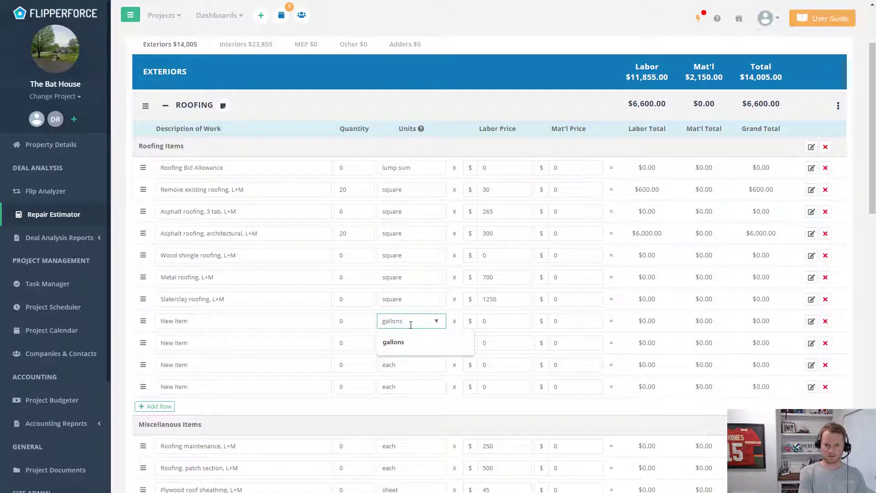
key(BackSpace)
key(BackSpace)
key(BackSpace)
key(BackSpace)
key(BackSpace)
key(BackSpace)
key(BackSpace)
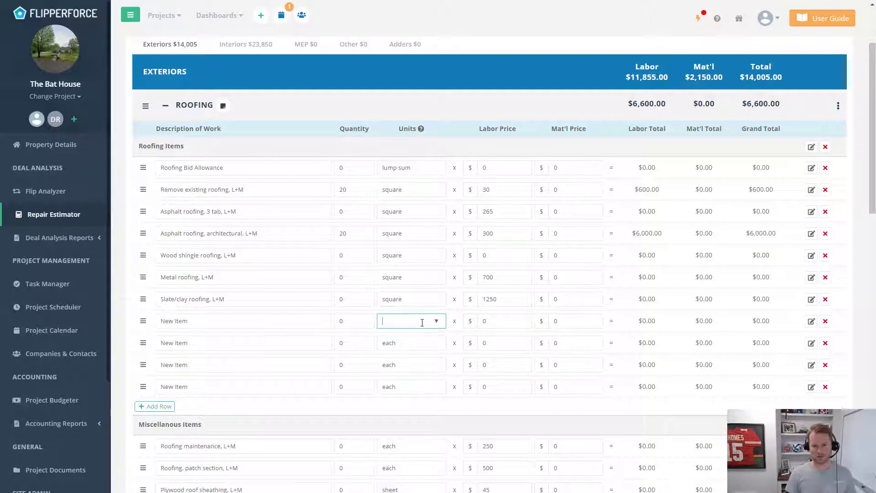
click(429, 322)
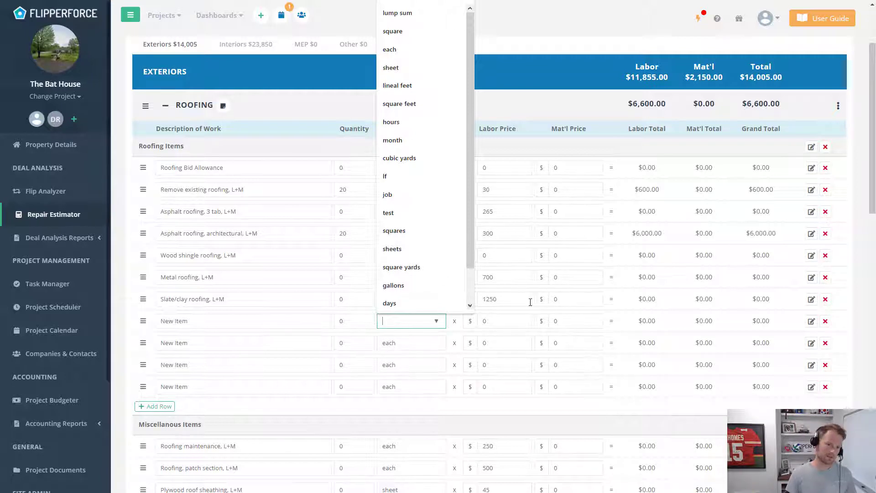
click(547, 154)
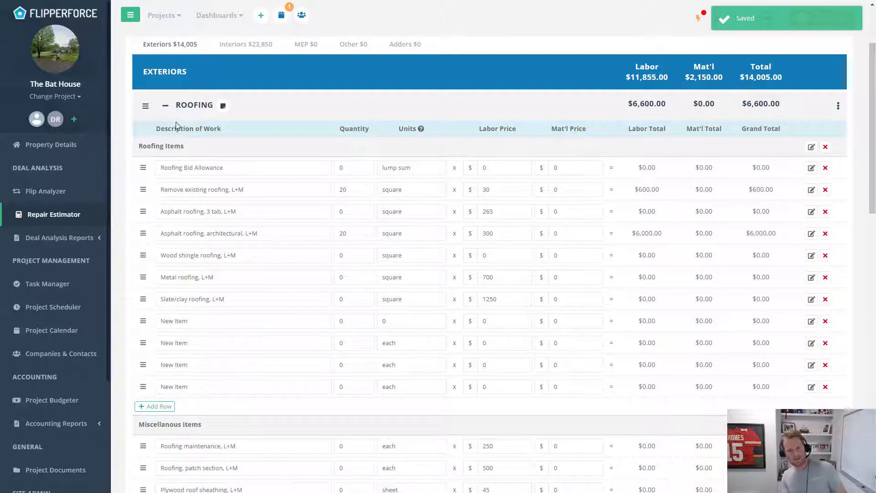
Step: Rename the Miscellanous Items category in the Roofing section to "Miscellanous Roofing Items" and save it
click(195, 110)
click(195, 111)
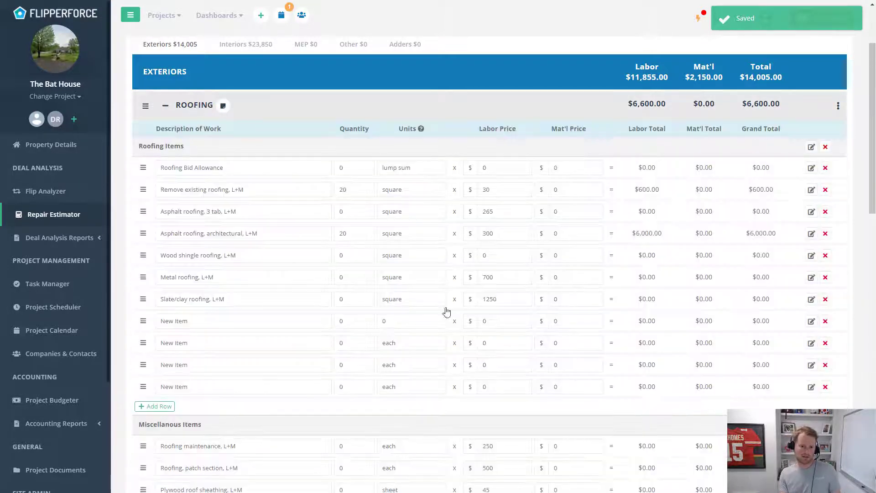
scroll(457, 282, down, 2)
scroll(458, 281, down, 3)
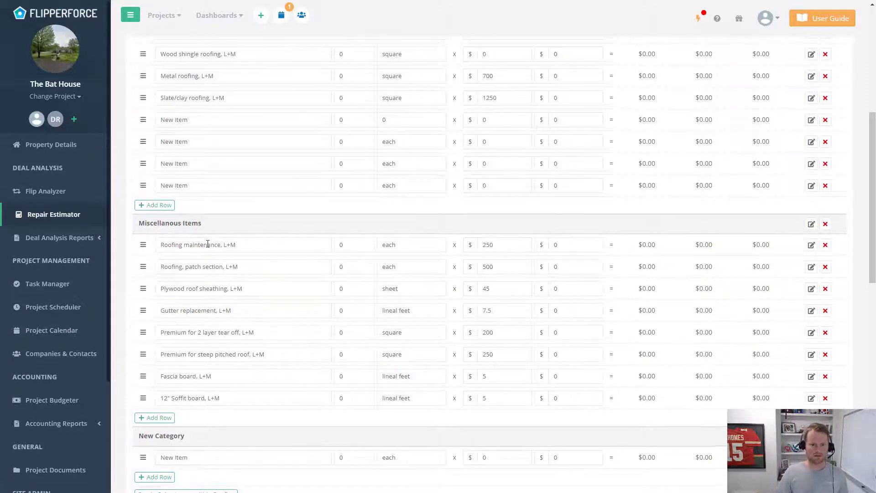
scroll(247, 274, up, 1)
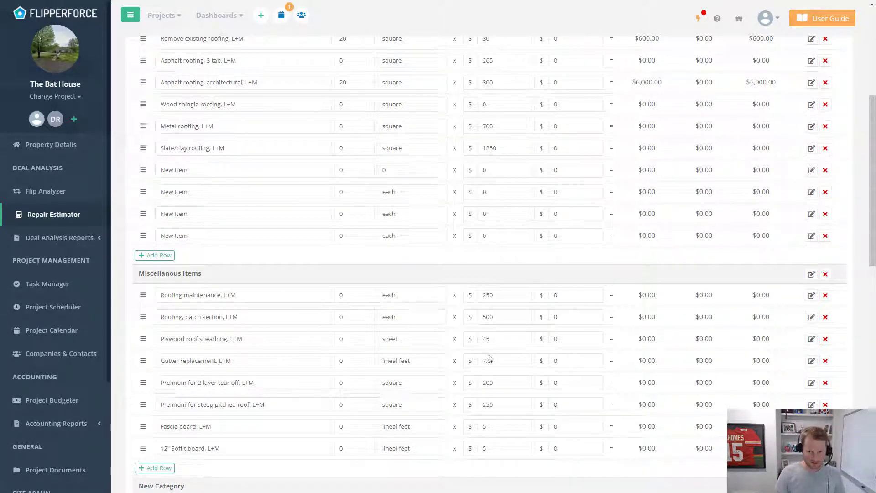
click(811, 277)
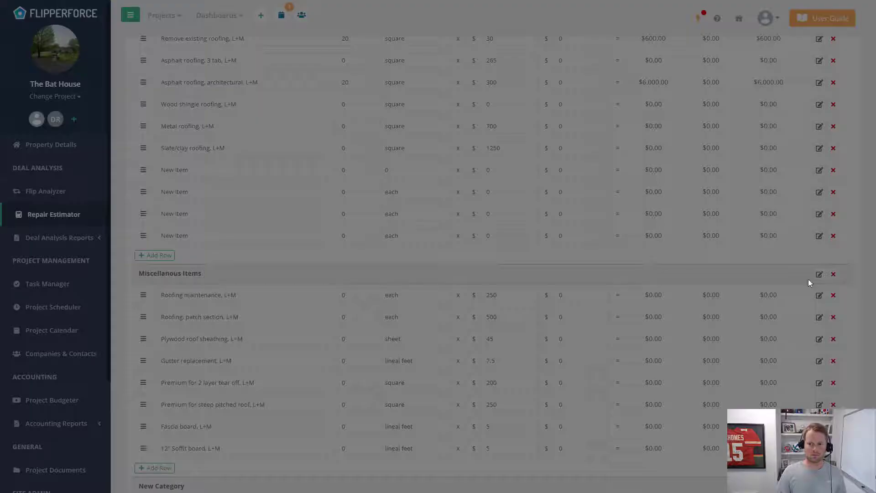
click(348, 105)
text(Roofing Items)
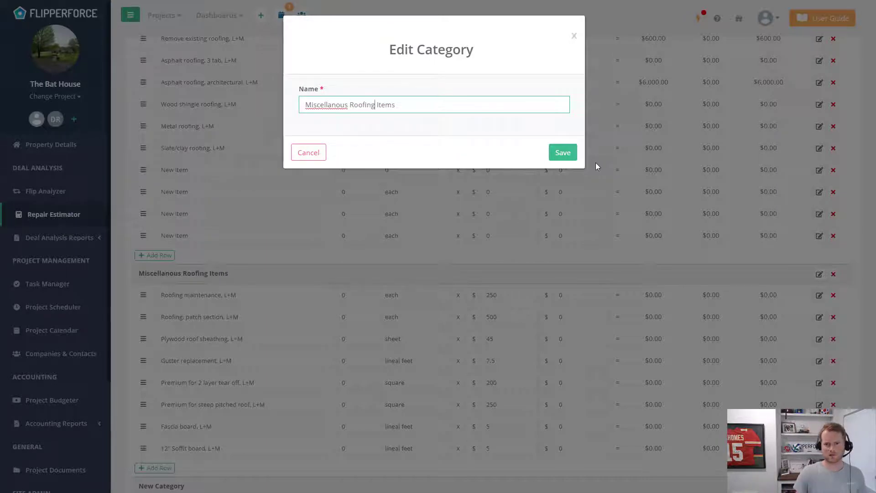
click(563, 153)
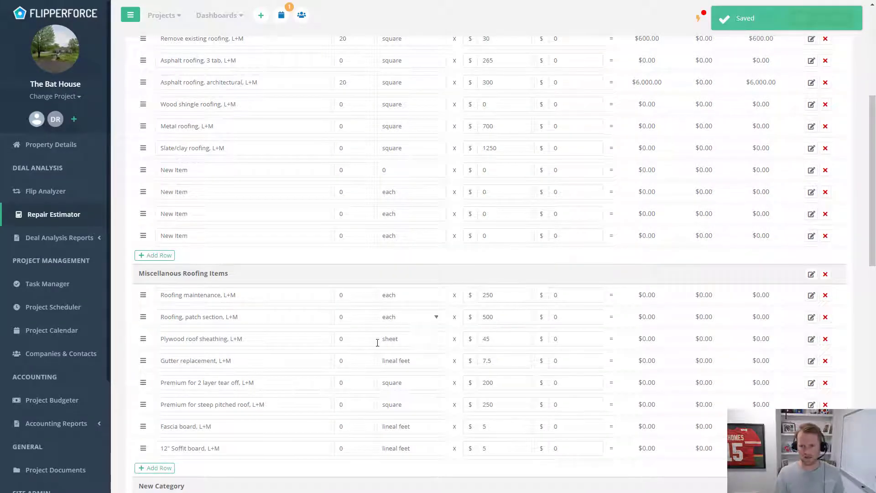
scroll(477, 370, down, 1)
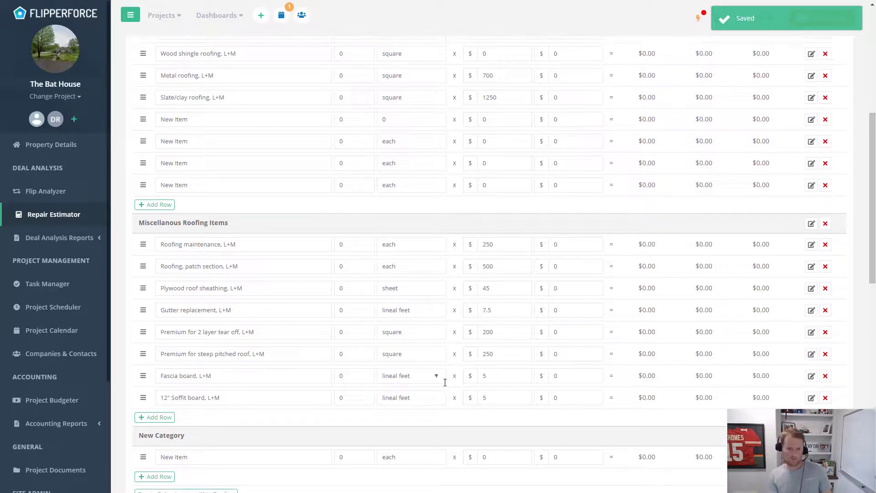
Step: Collapse the Roofing section of the Exteriors estimate
scroll(449, 387, down, 2)
scroll(444, 384, up, 2)
scroll(410, 346, up, 4)
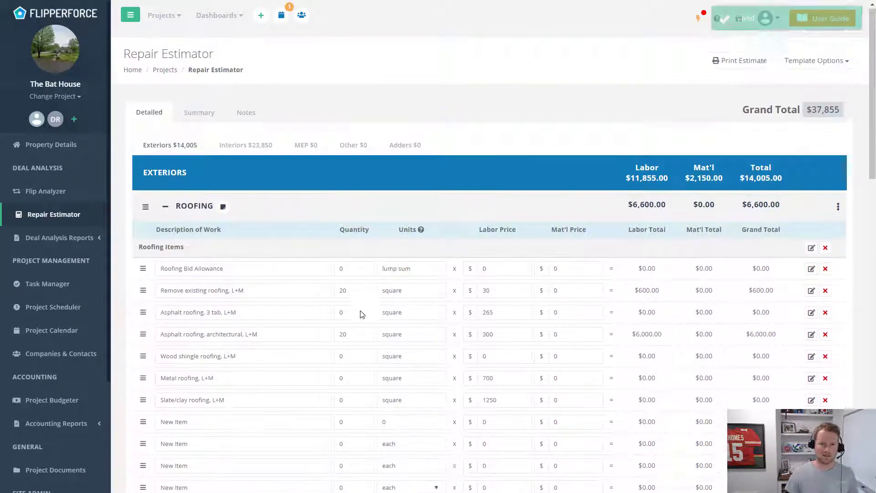
click(201, 211)
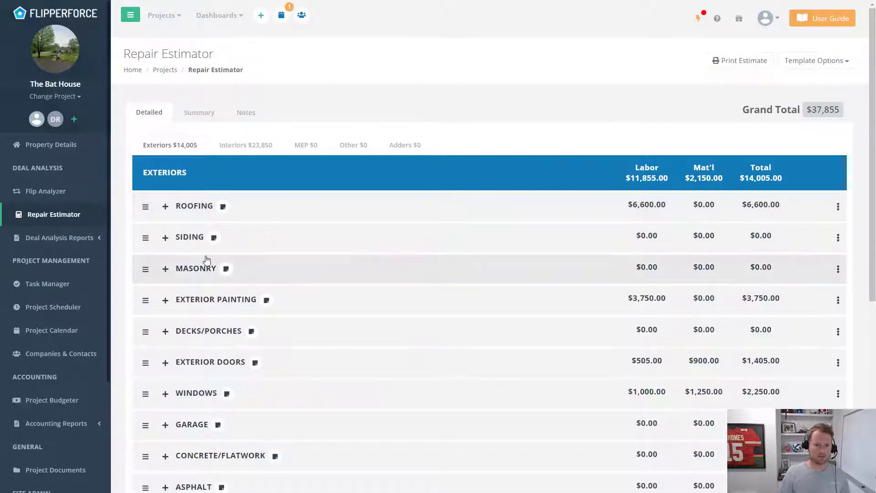
Step: Add a category named "New Category" to the end of the Exteriors list and save it
scroll(357, 289, down, 7)
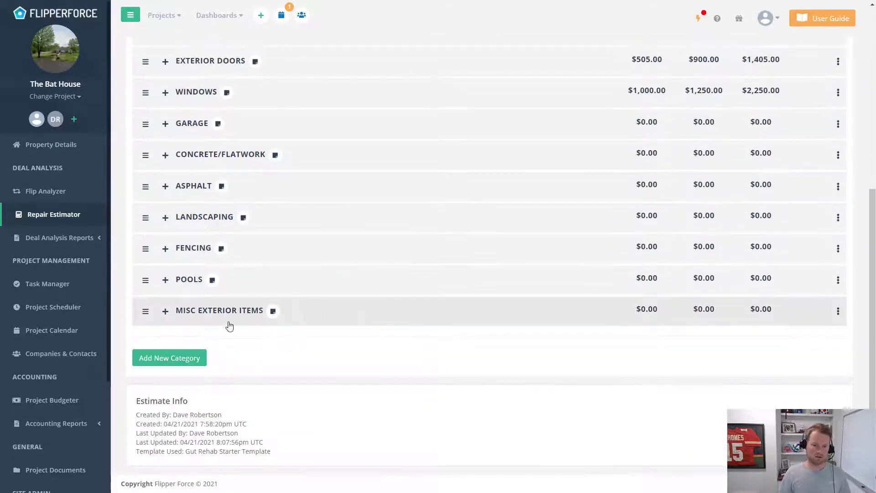
click(179, 358)
click(463, 104)
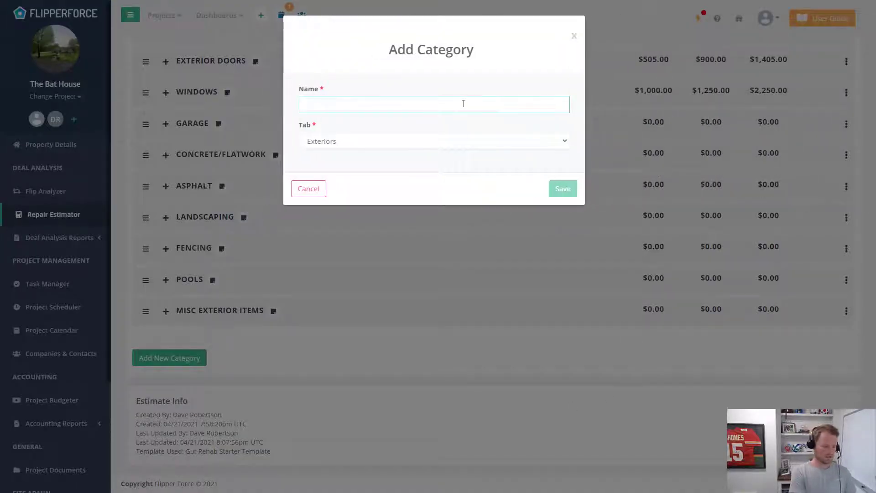
text(New Category)
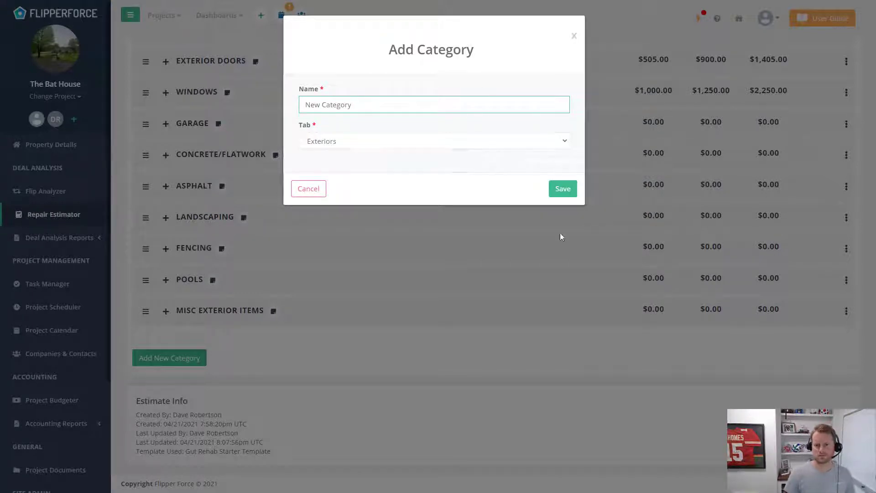
click(569, 193)
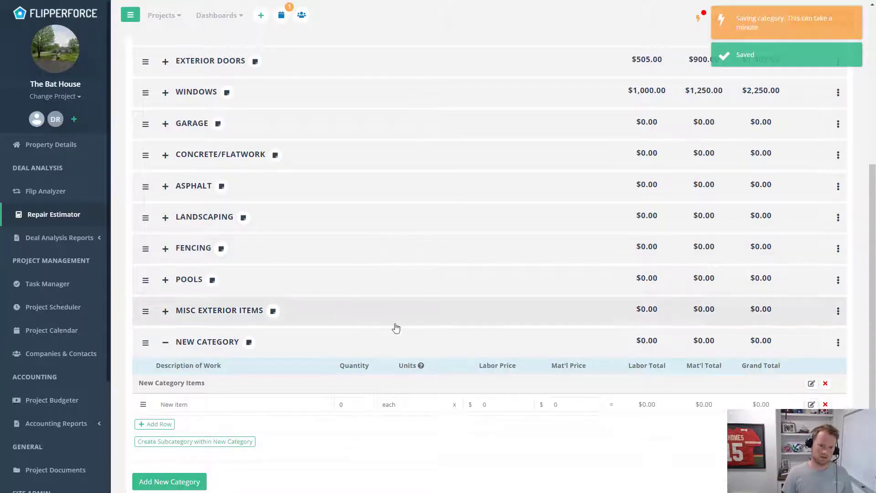
Step: Examine the default subcategory heading and line item description inside the newly added category
scroll(255, 356, down, 1)
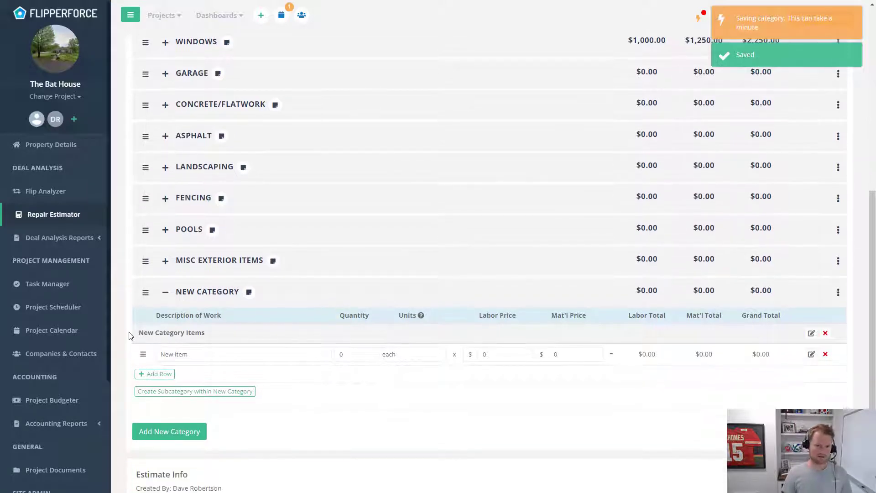
drag(140, 333, 243, 341)
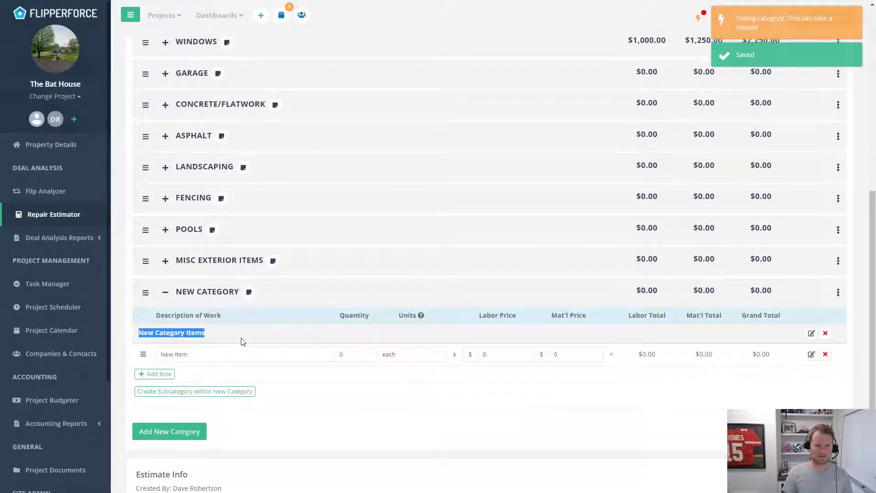
click(286, 355)
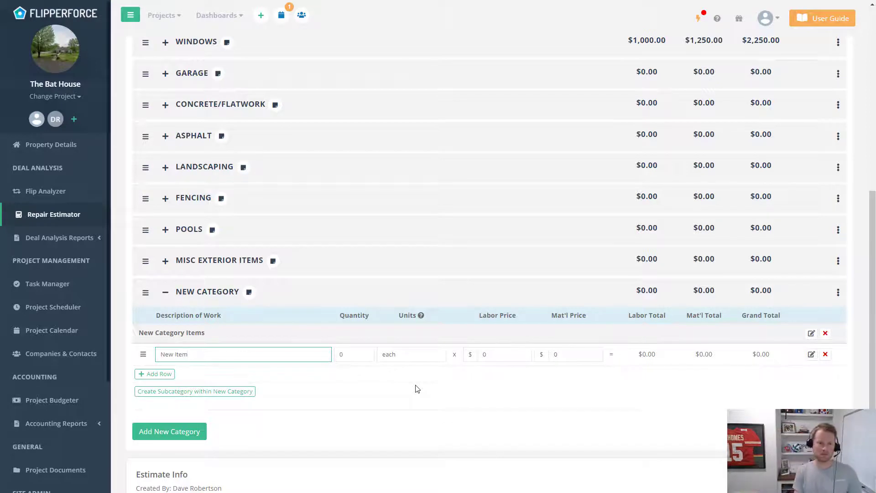
scroll(402, 362, up, 8)
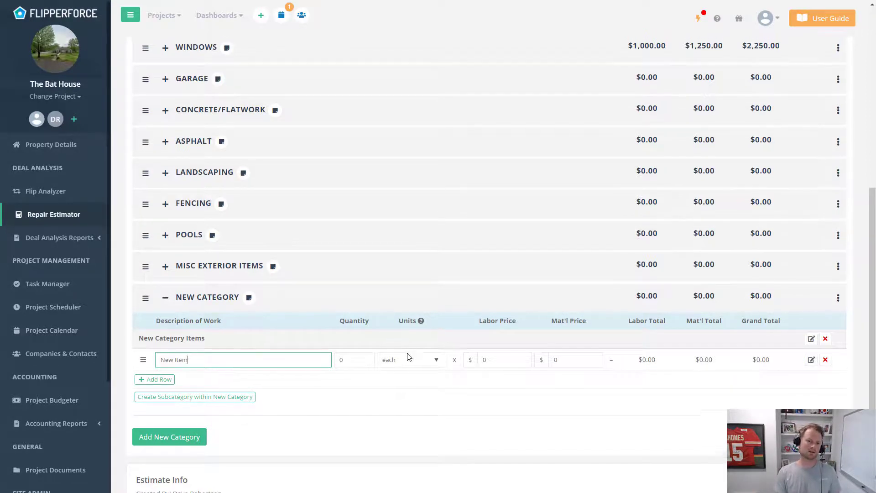